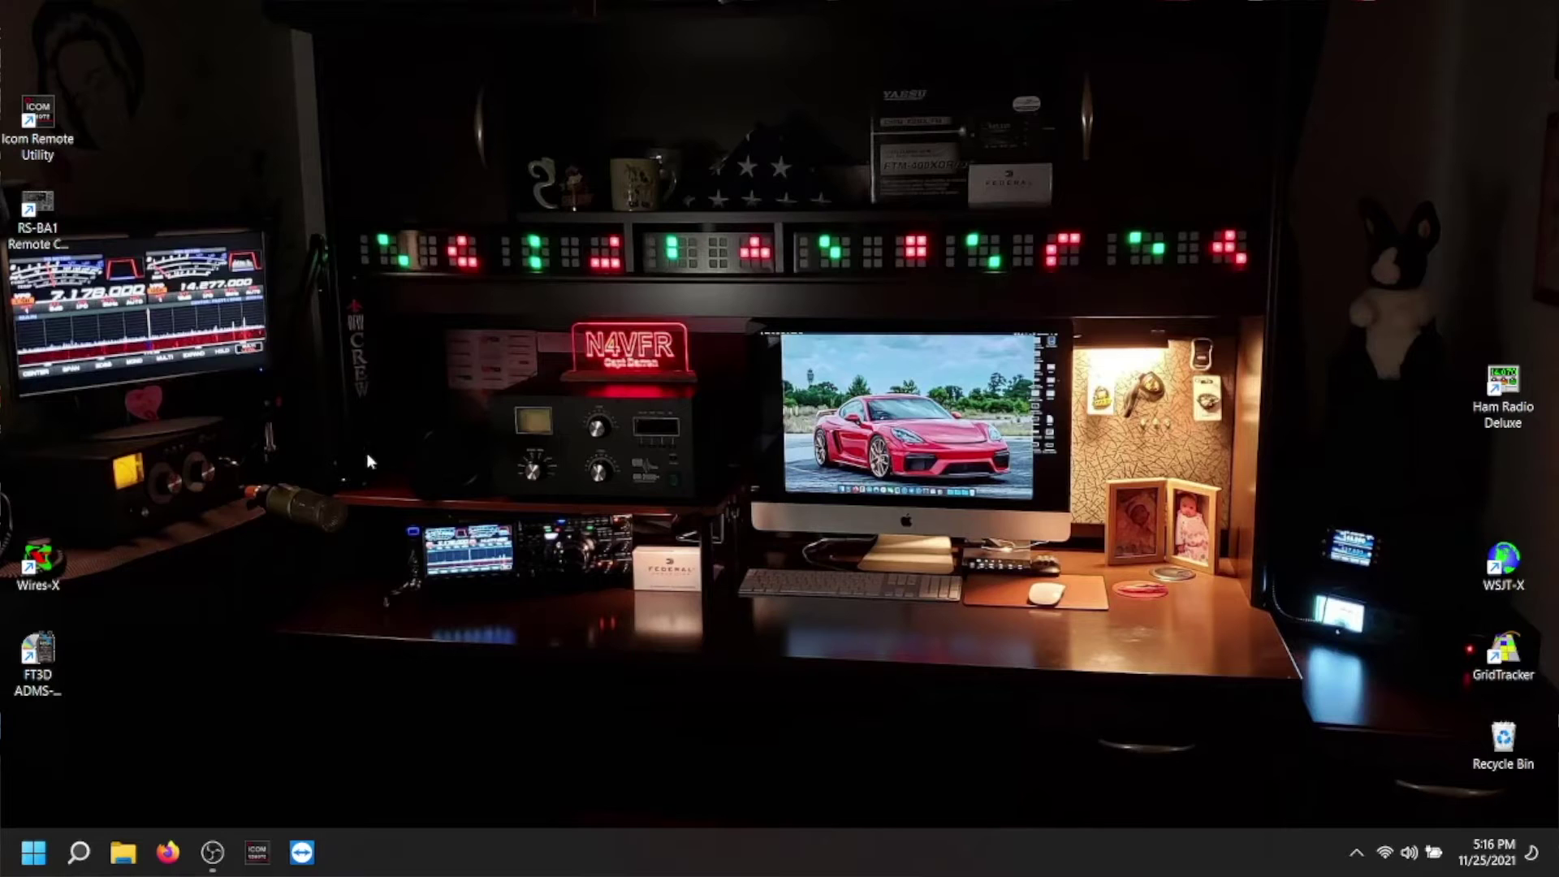
# Launch WIRES-X from the desktop shortcut and dismiss the missing audio device warning.
pyautogui.doubleClick(40, 566)
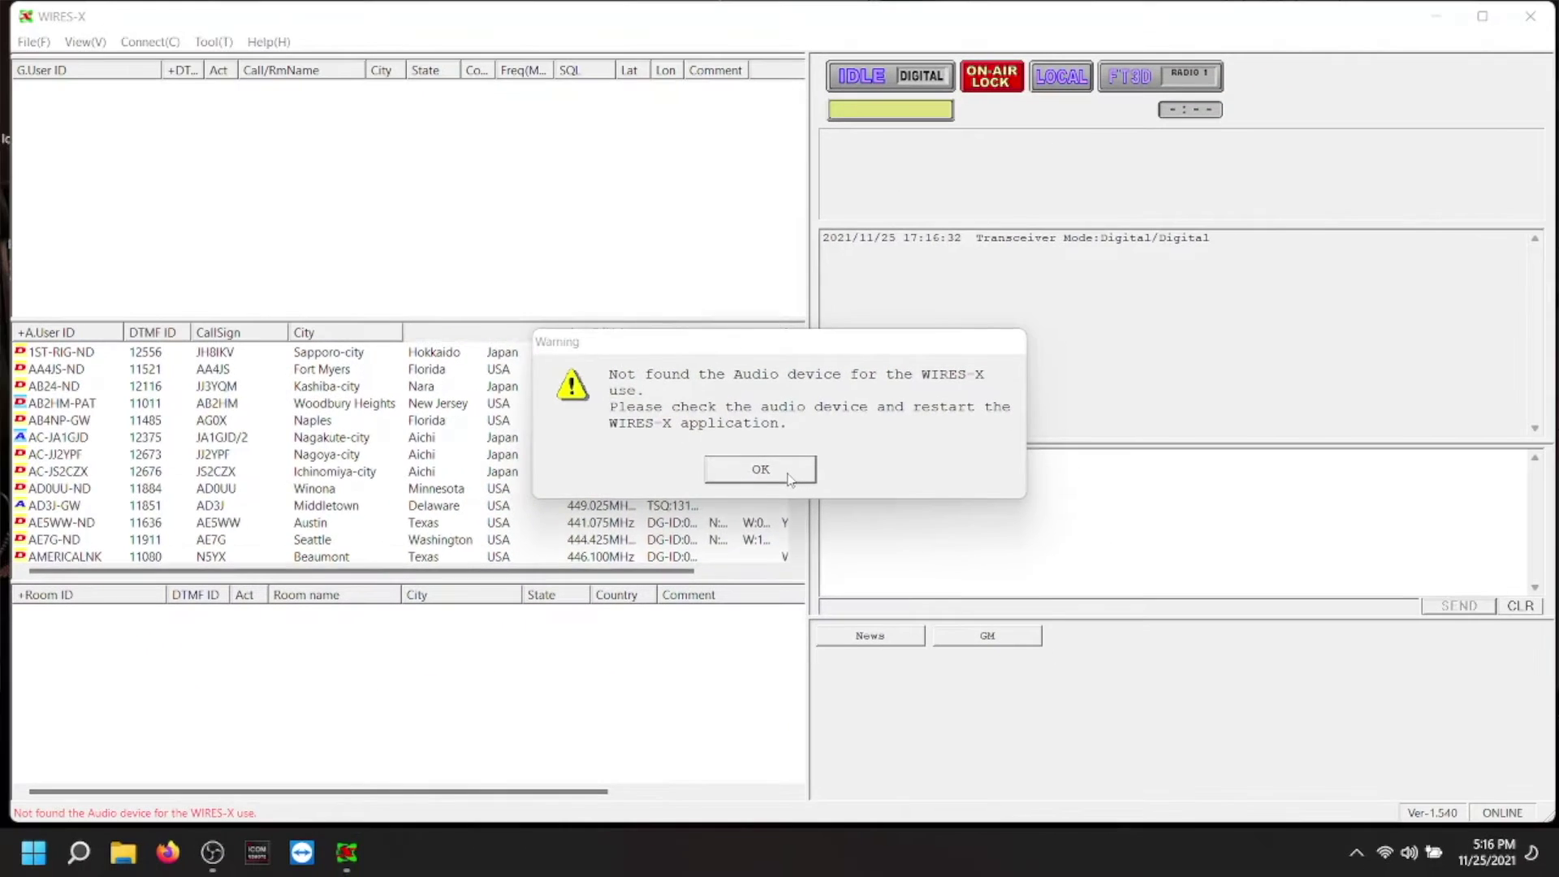
pyautogui.click(789, 479)
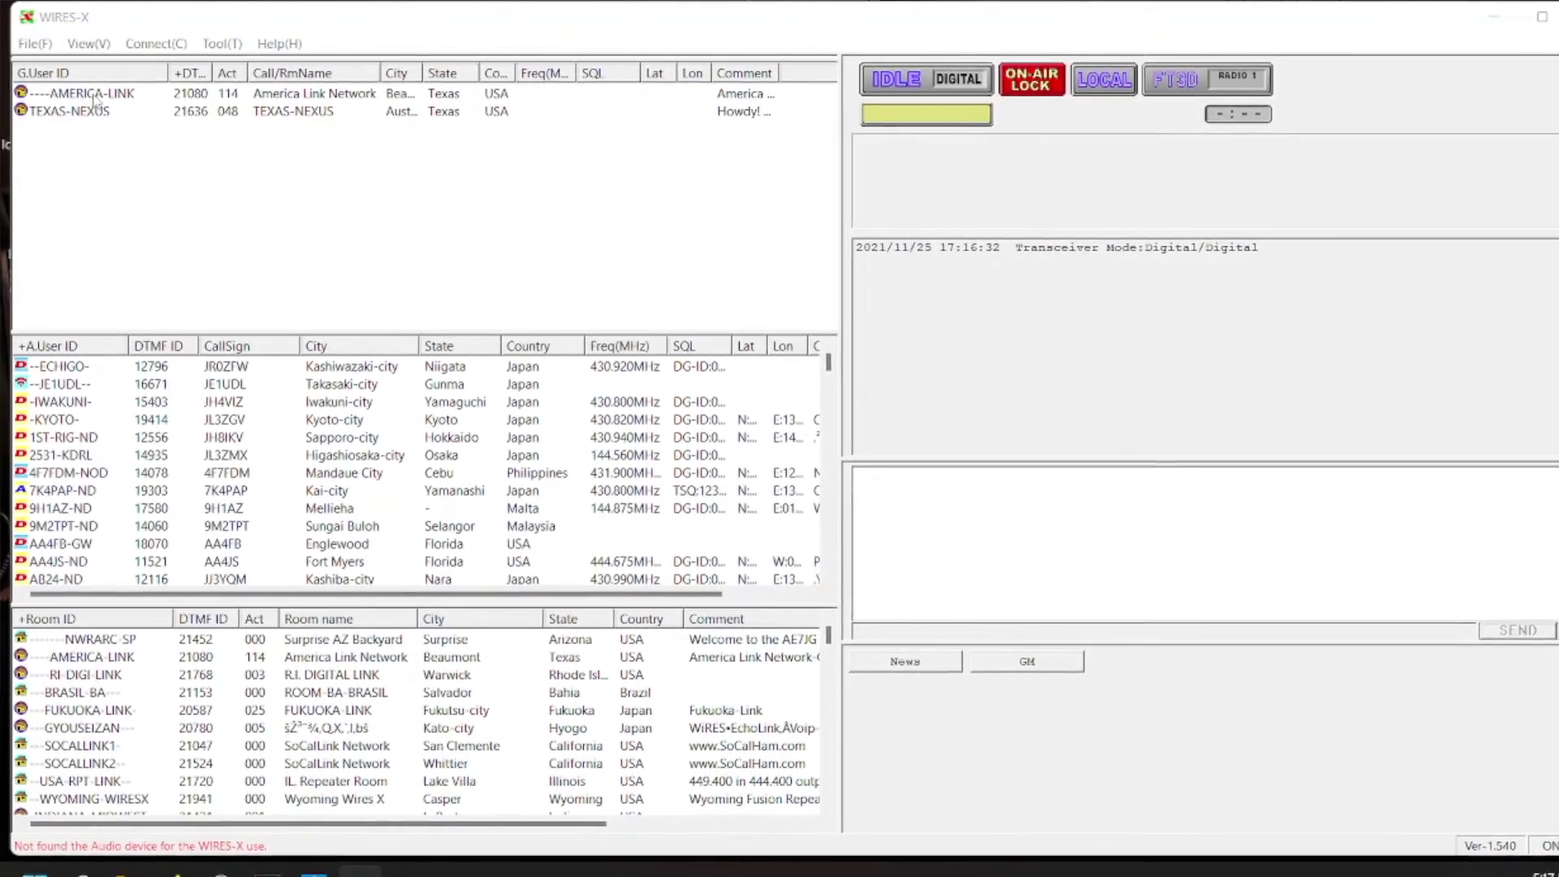
# Bring up the AMERICA-LINK entry's actions, where Connect is greyed out.
pyautogui.rightClick(95, 101)
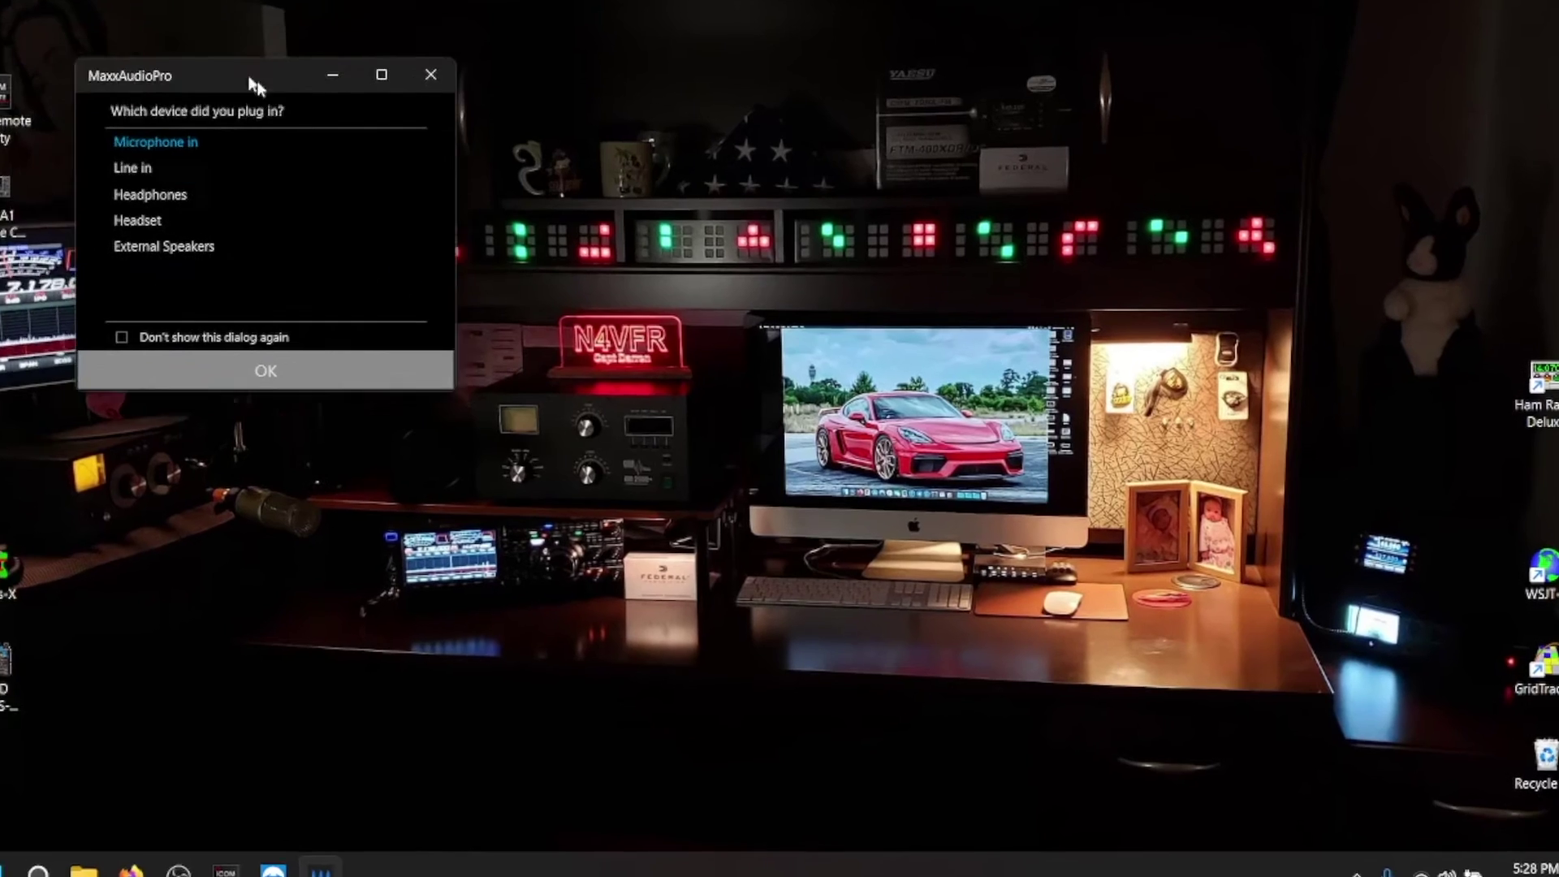
# Move the MaxxAudioPro prompt to the centre and confirm the device as Microphone in.
pyautogui.moveTo(212, 52); pyautogui.dragTo(631, 244)
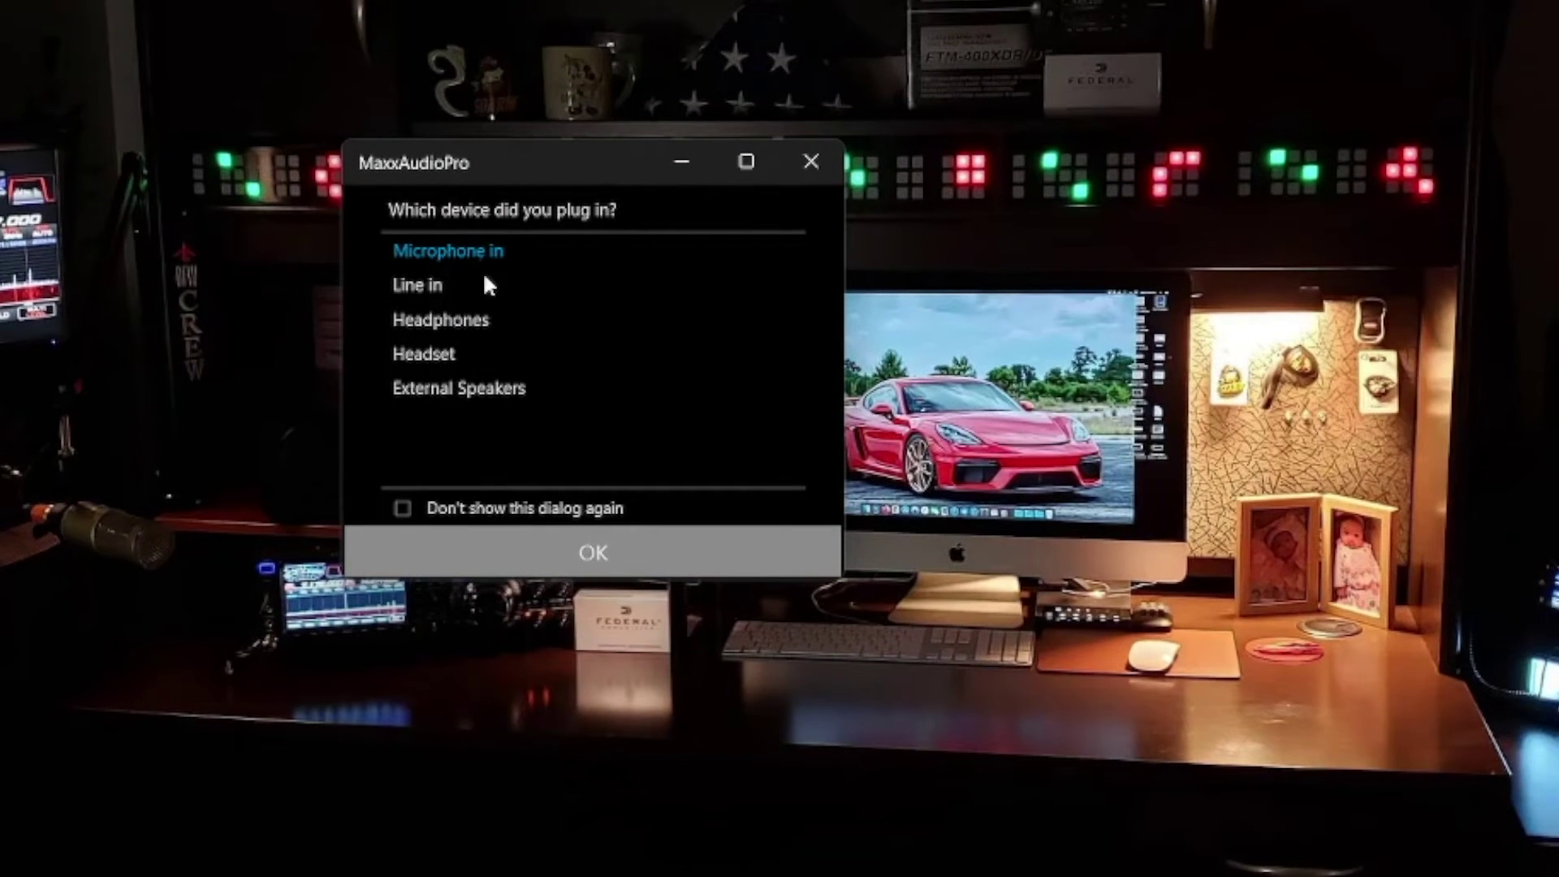
pyautogui.click(576, 549)
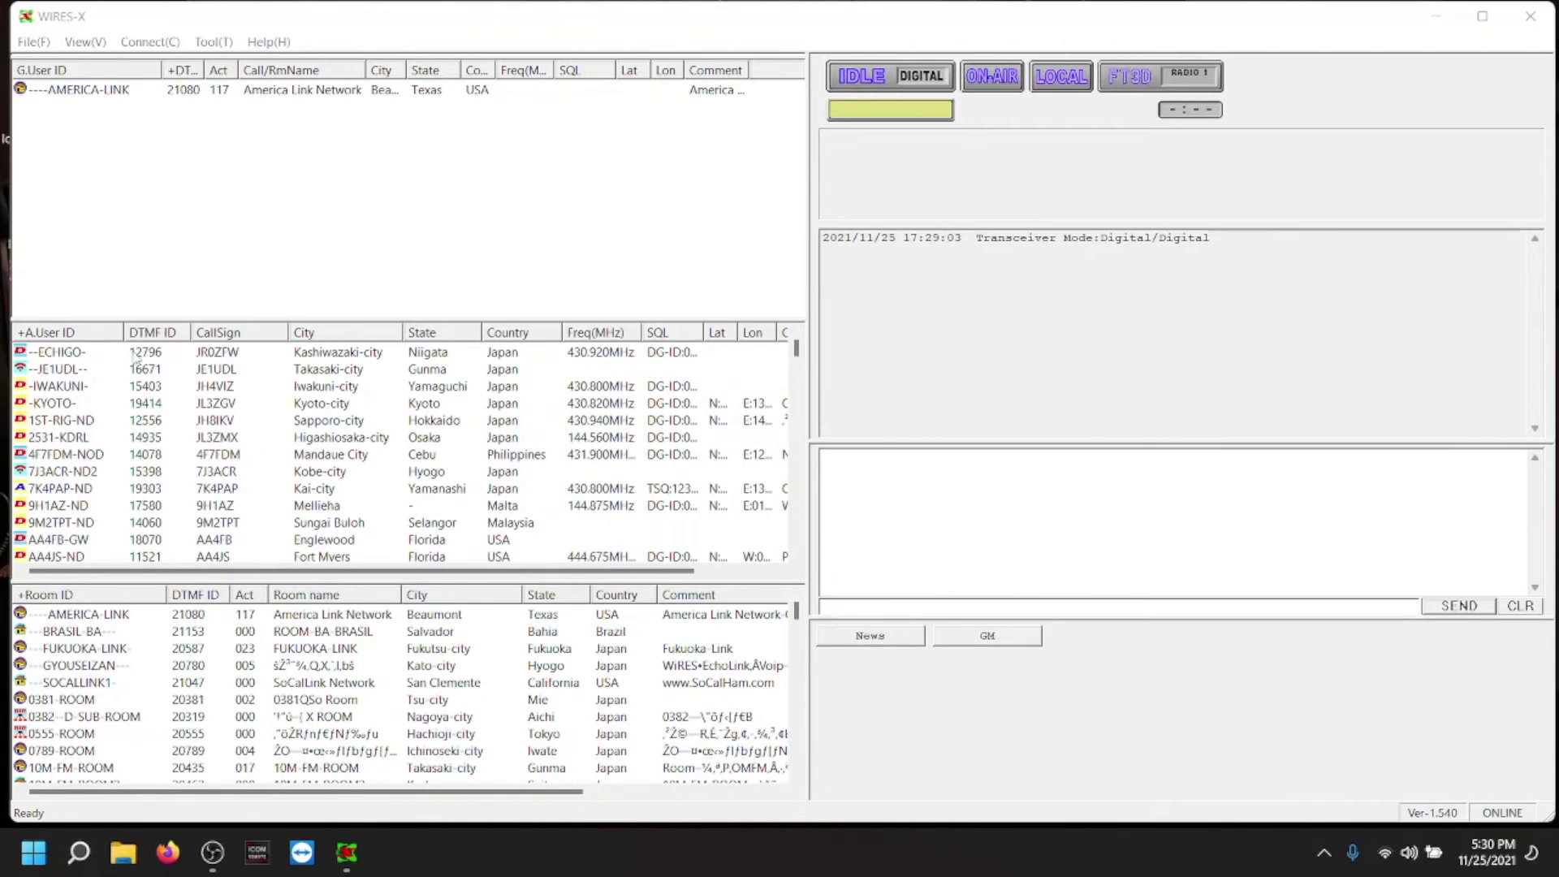
# Once the FT3D radio is detected and the lists load, select the AMERICA-LINK room.
pyautogui.click(104, 93)
# Connect to AMERICA-LINK (21080) and close its welcome card to show the member nodes.
pyautogui.rightClick(104, 95)
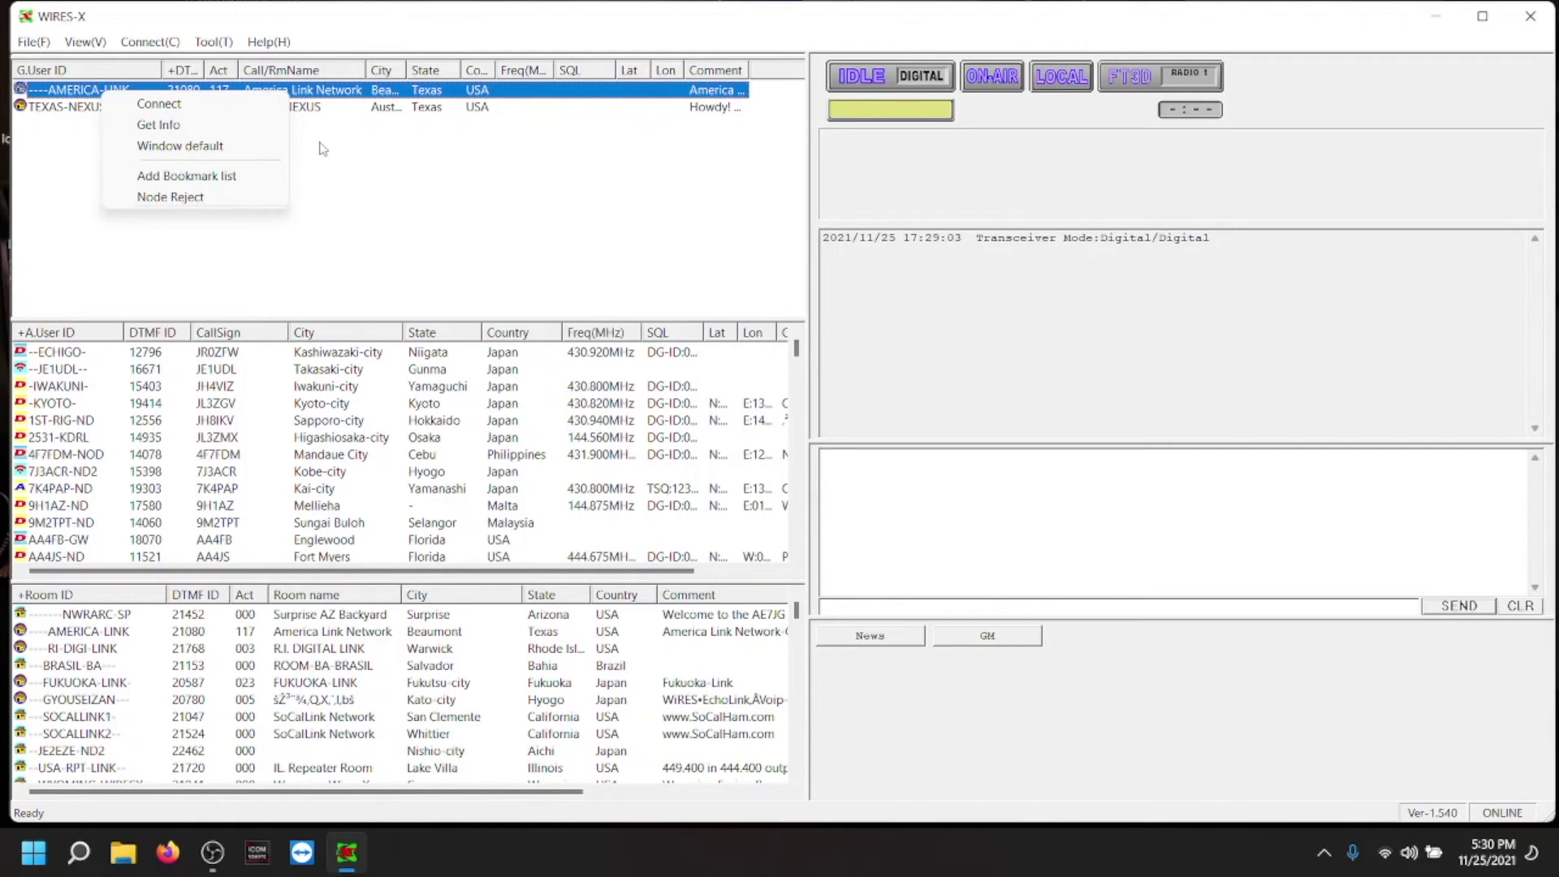
pyautogui.click(246, 105)
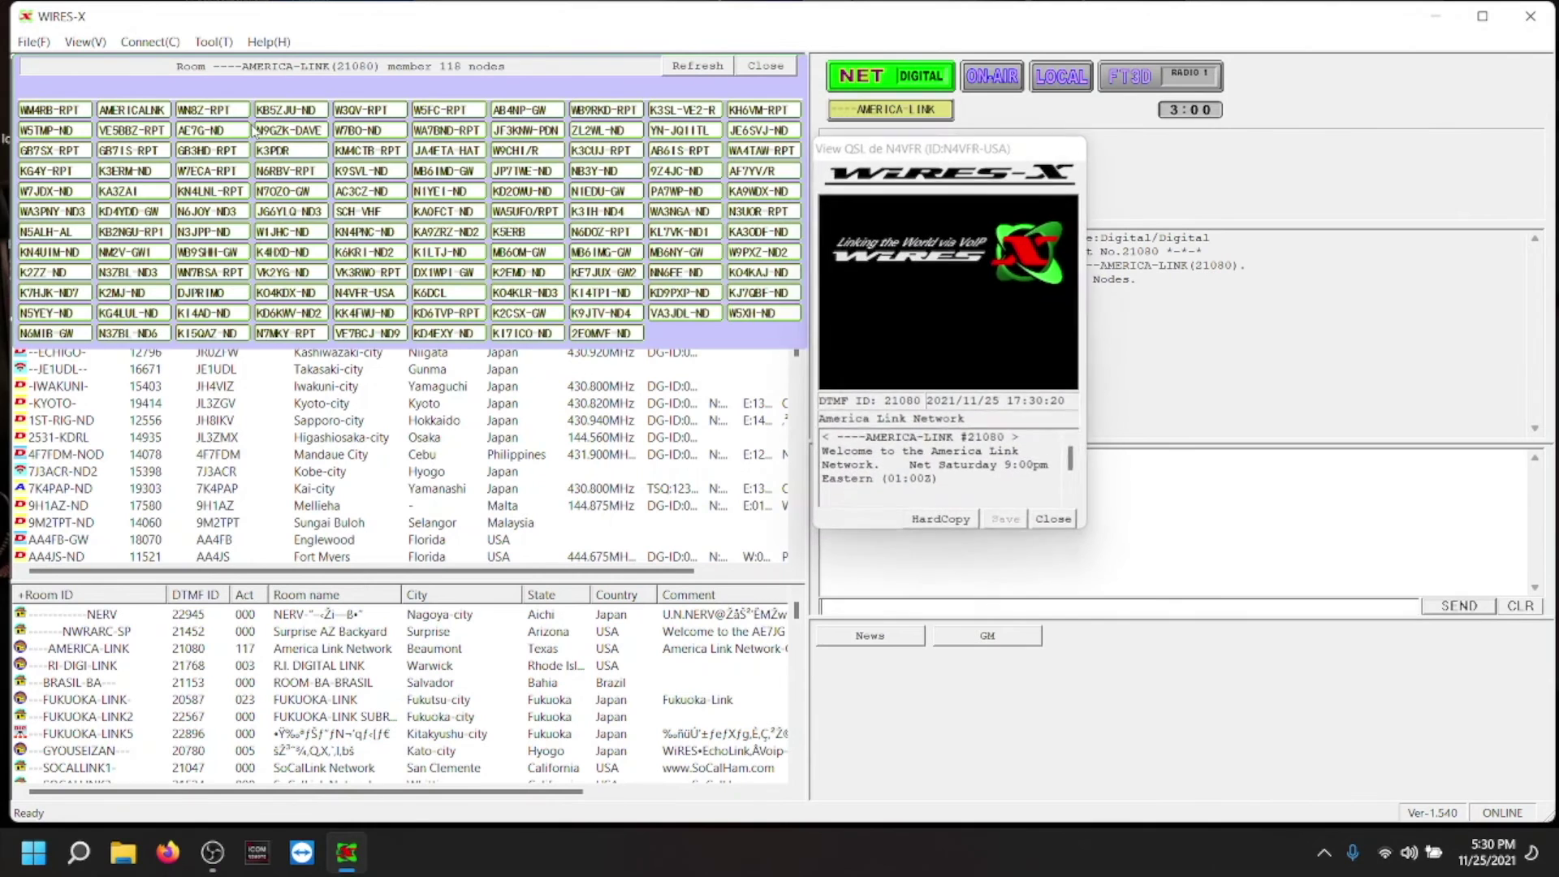
pyautogui.click(1054, 520)
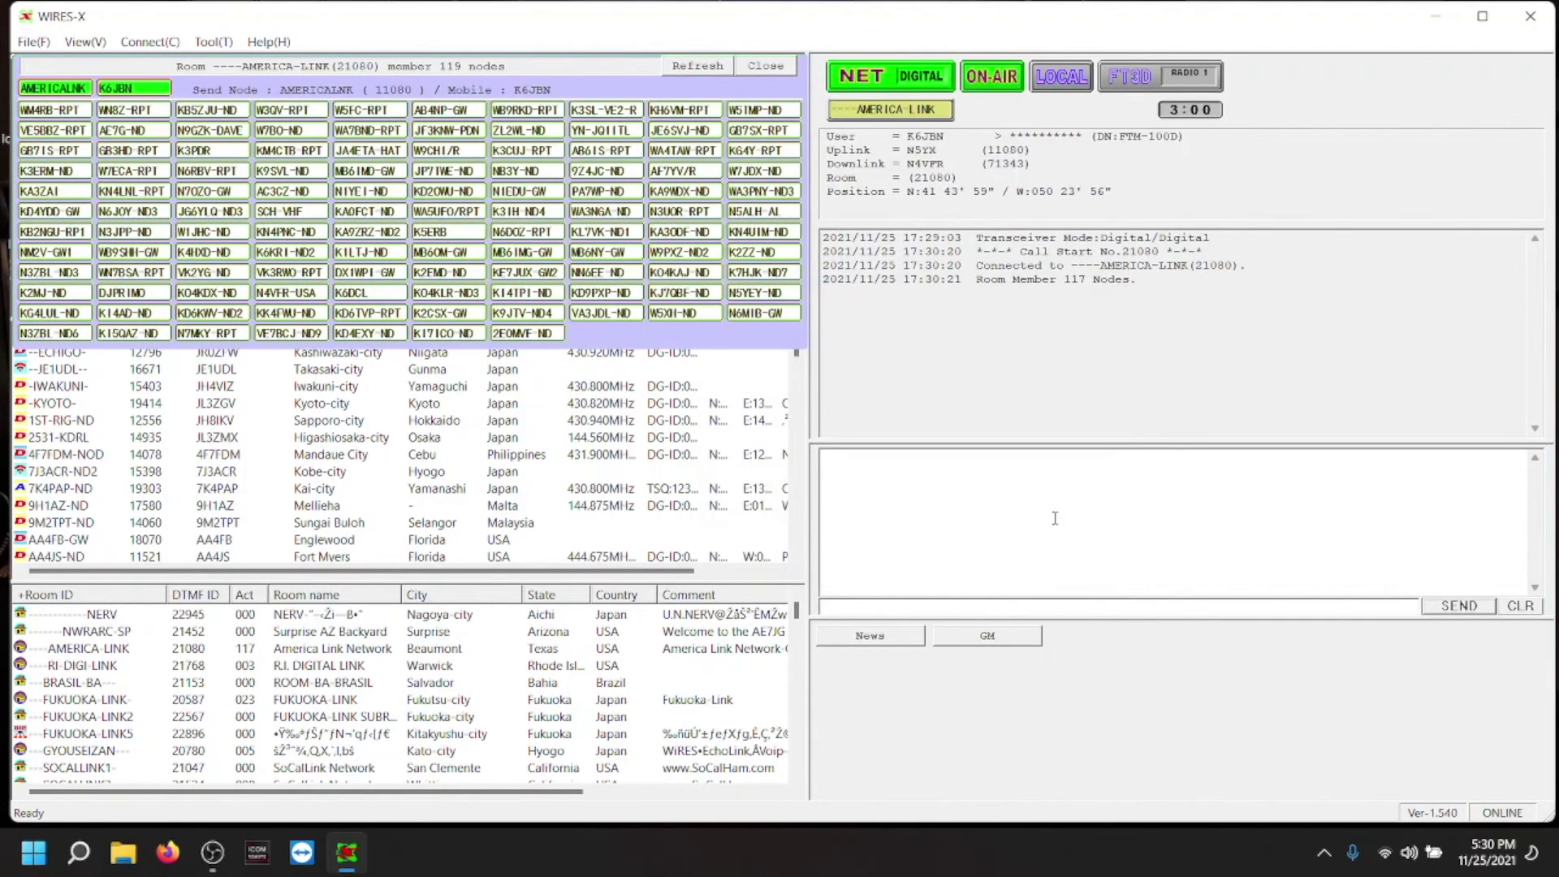